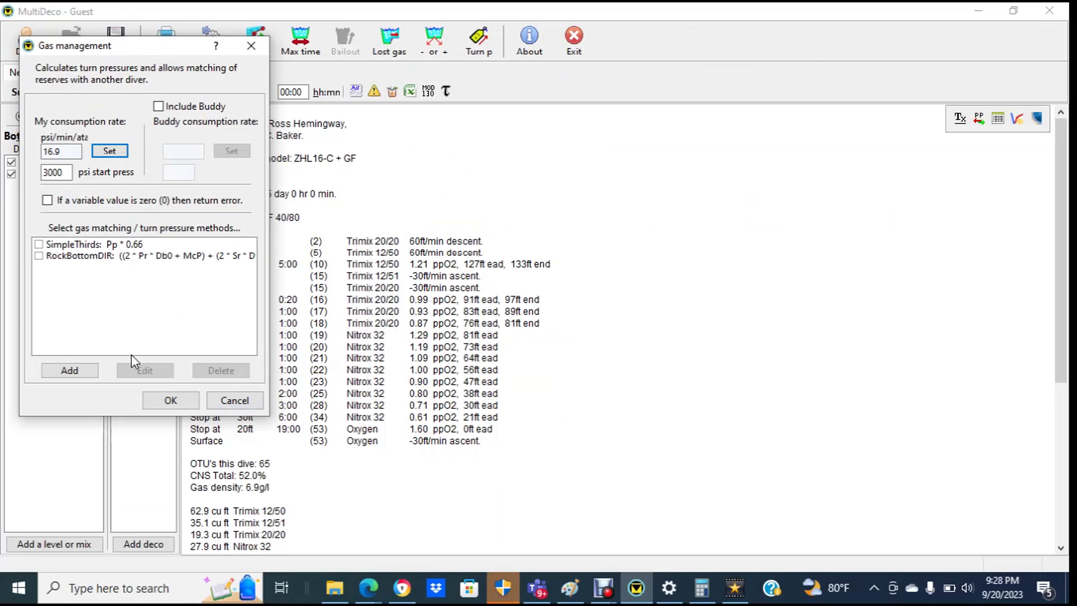
Add a new turn-pressure formula in Gas management named 'ascentpressure', ready for its expression
{"action": "left_click", "coordinate": [71, 373]}
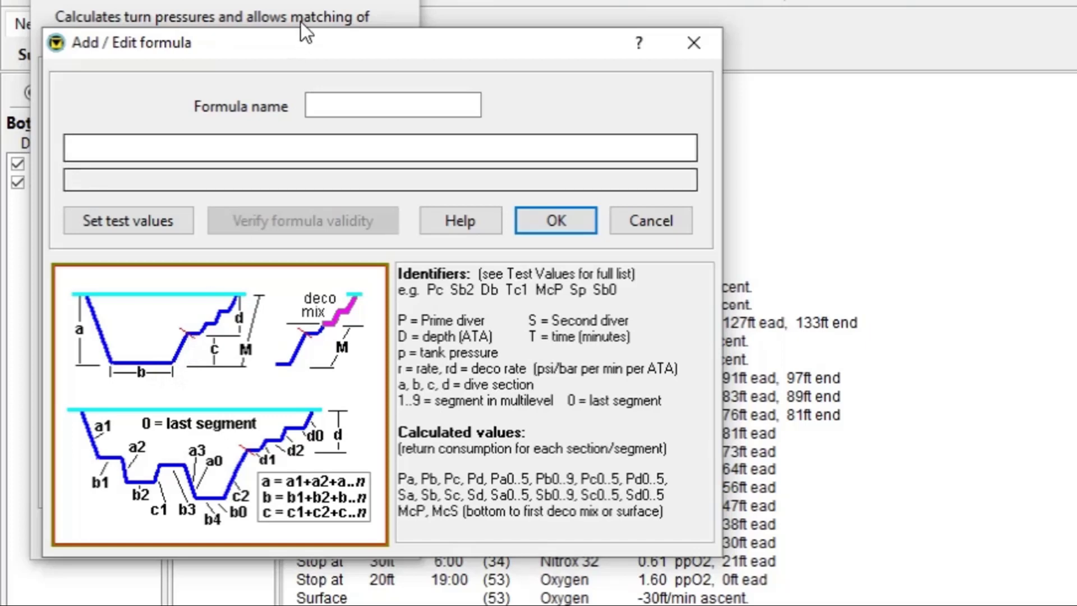
{"action": "left_click", "coordinate": [373, 98]}
{"action": "type", "text": "qw"}
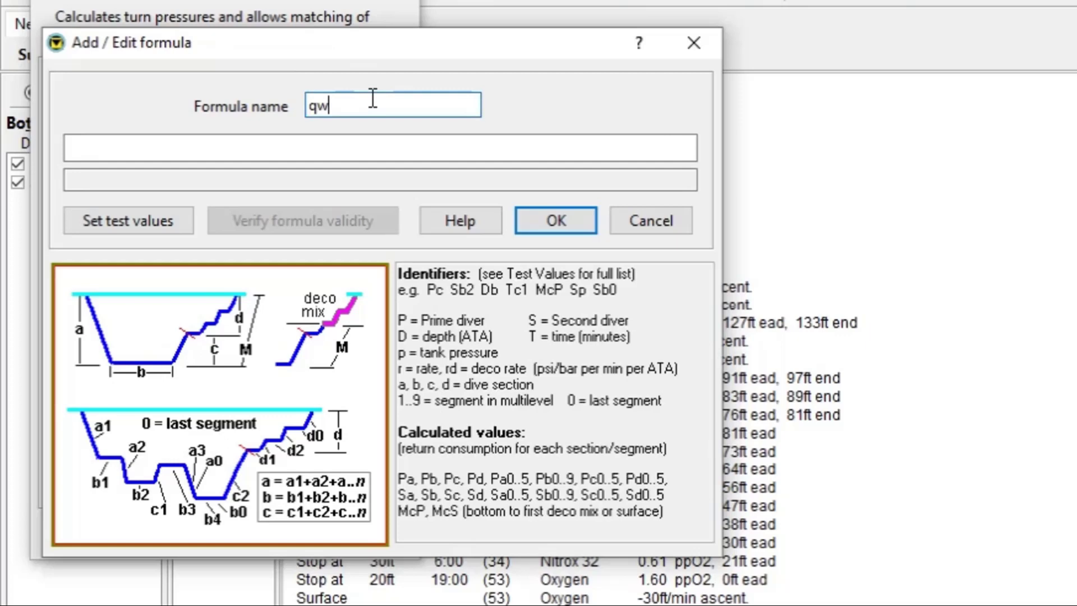
{"action": "key", "text": "BackSpace"}
{"action": "key", "text": "BackSpace"}
{"action": "type", "text": "ascentpressure"}
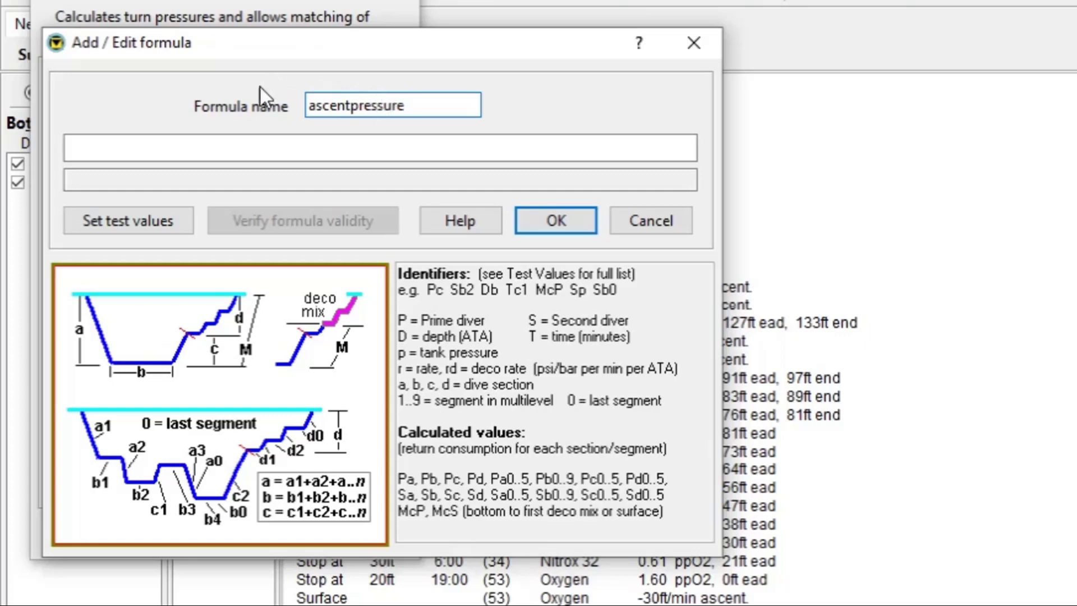
{"action": "left_click", "coordinate": [244, 149]}
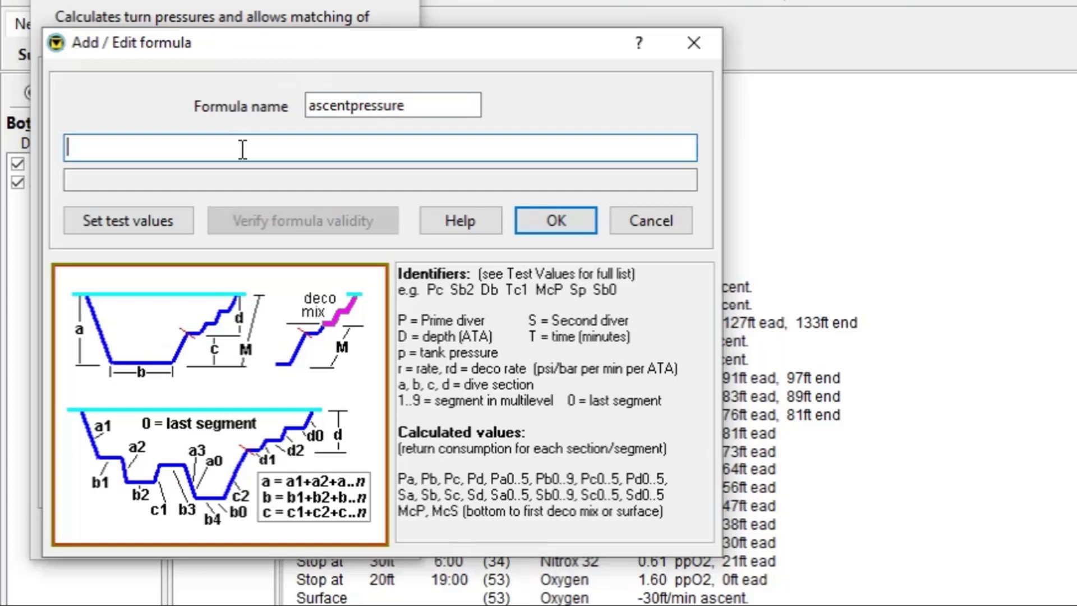
Enter the expression 3000-(Pa+Pb) for the ascentpressure formula
{"action": "type", "text": "3"}
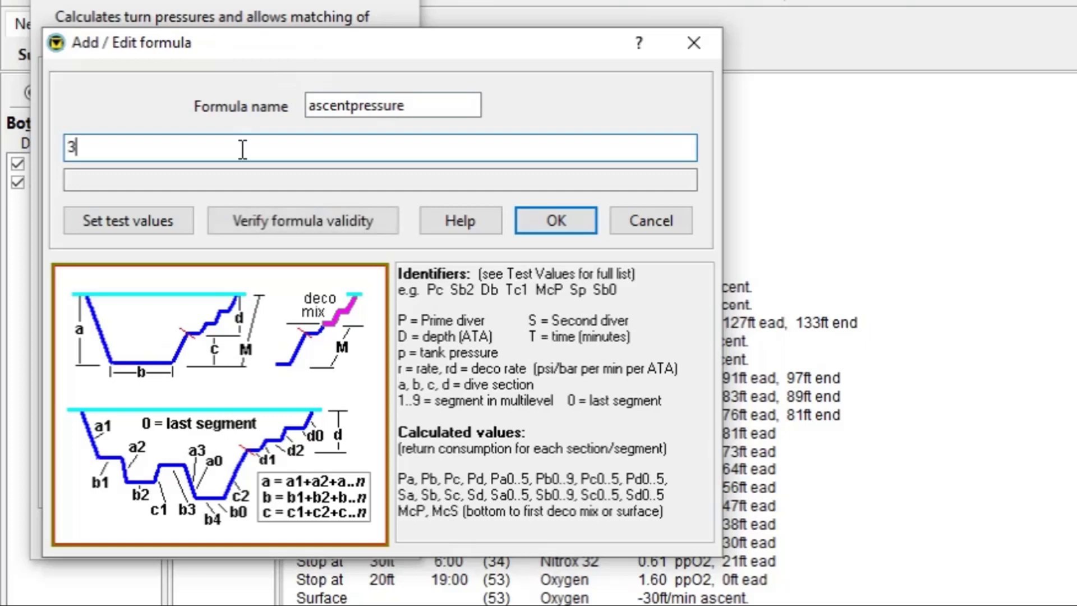
{"action": "type", "text": "000-"}
{"action": "type", "text": "("}
{"action": "type", "text": "Pa"}
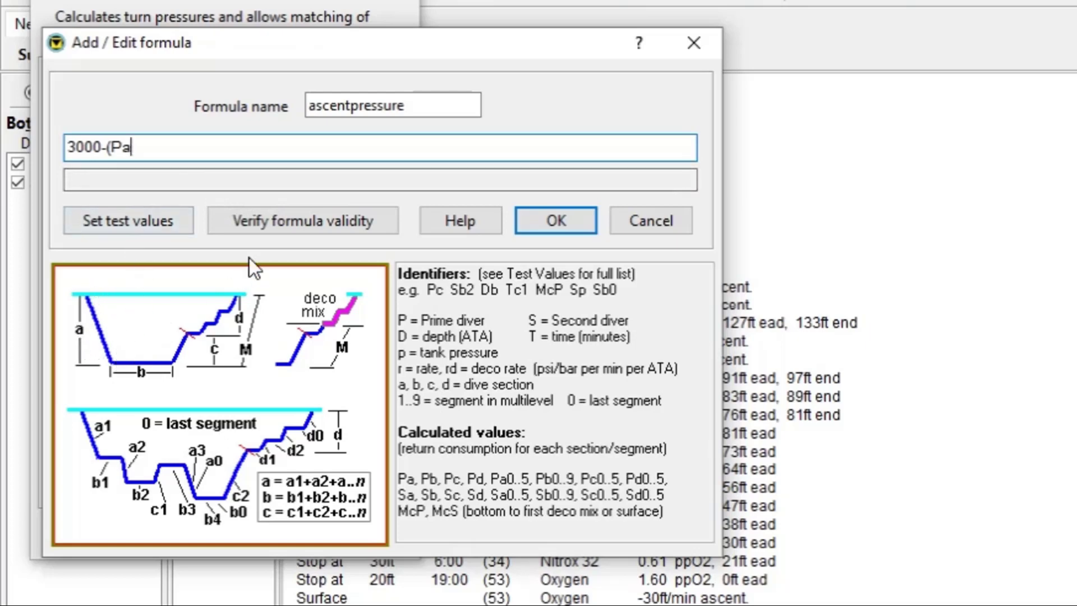
{"action": "type", "text": "+Pb)"}
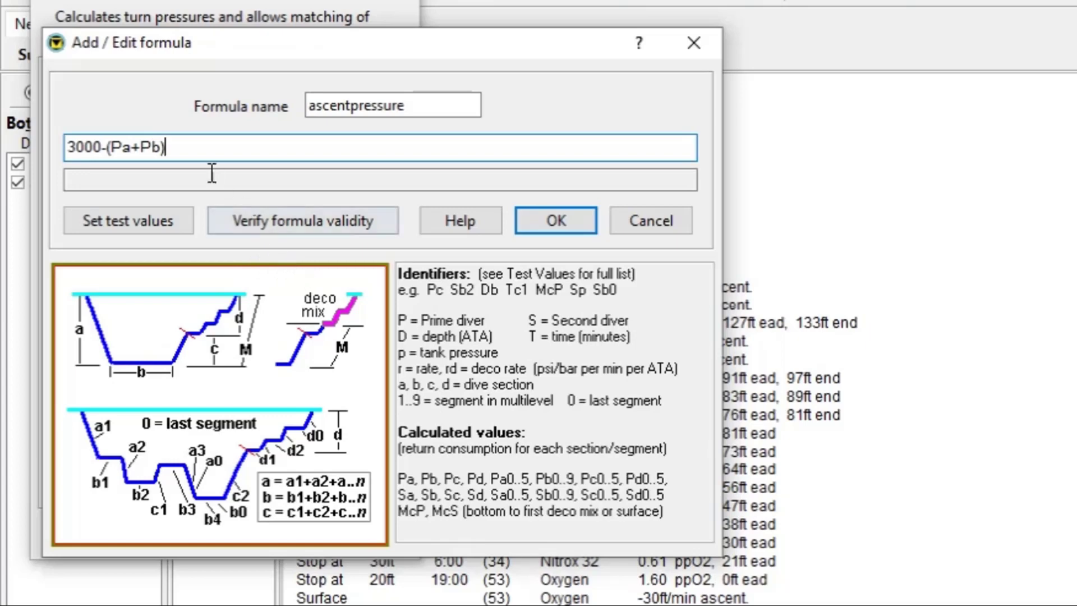
Save the ascentpressure formula, enable it as a method, and apply it to the plan
{"action": "left_click", "coordinate": [563, 218]}
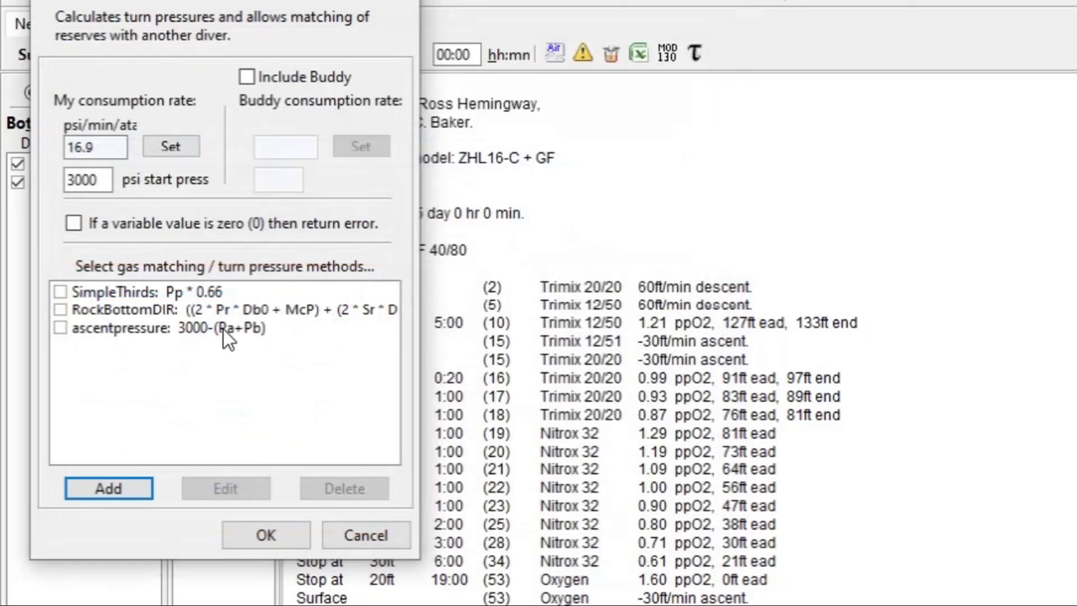
{"action": "left_click", "coordinate": [60, 328]}
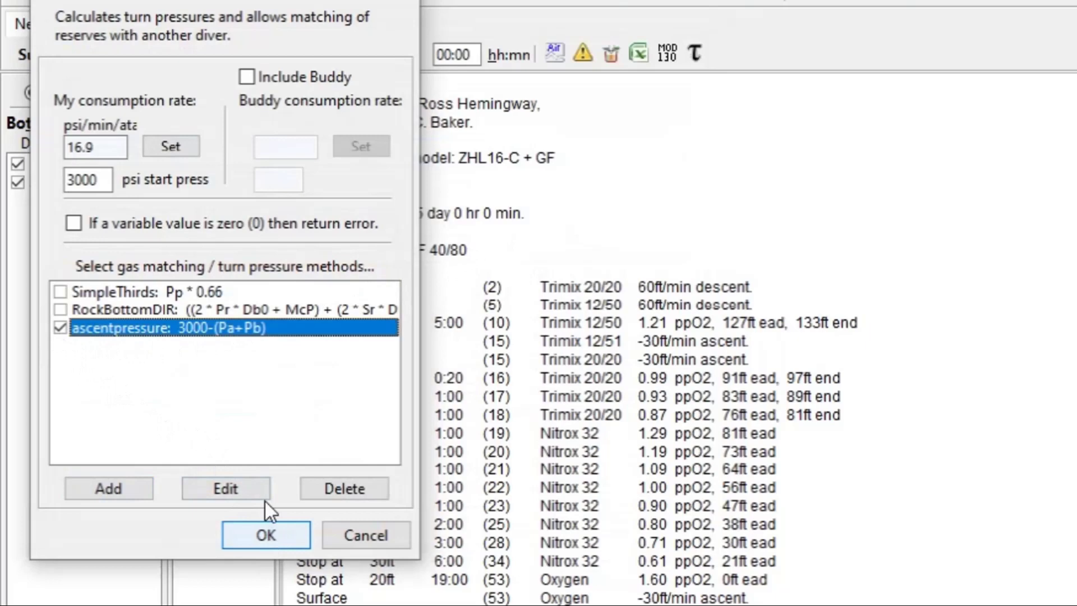
{"action": "left_click", "coordinate": [267, 535]}
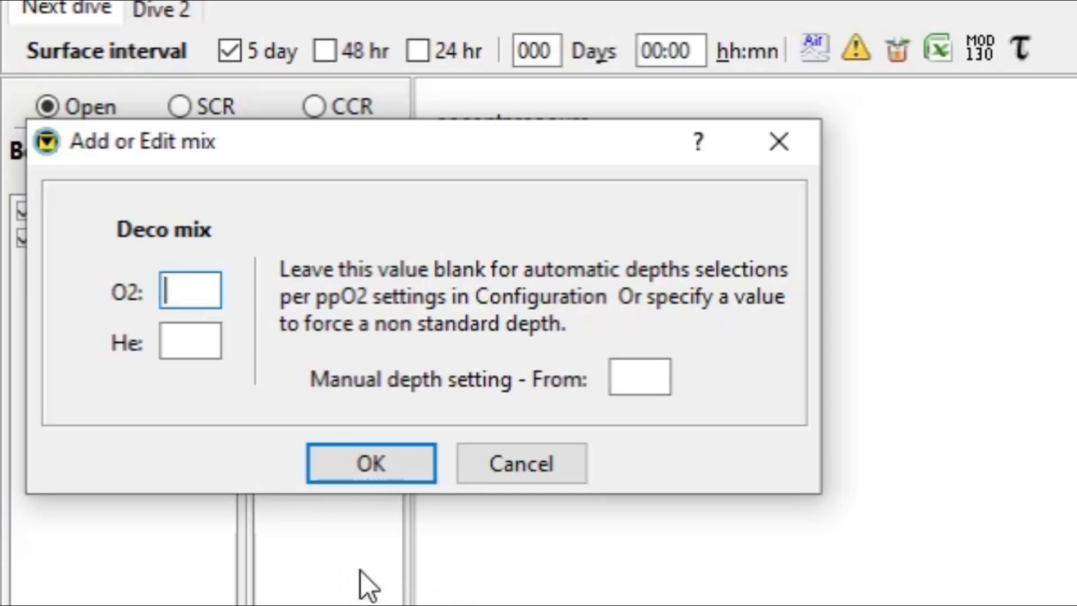
Fill in the new deco mix as 12% O2, 51% He with manual depth 300
{"action": "type", "text": "12"}
{"action": "left_click", "coordinate": [188, 343]}
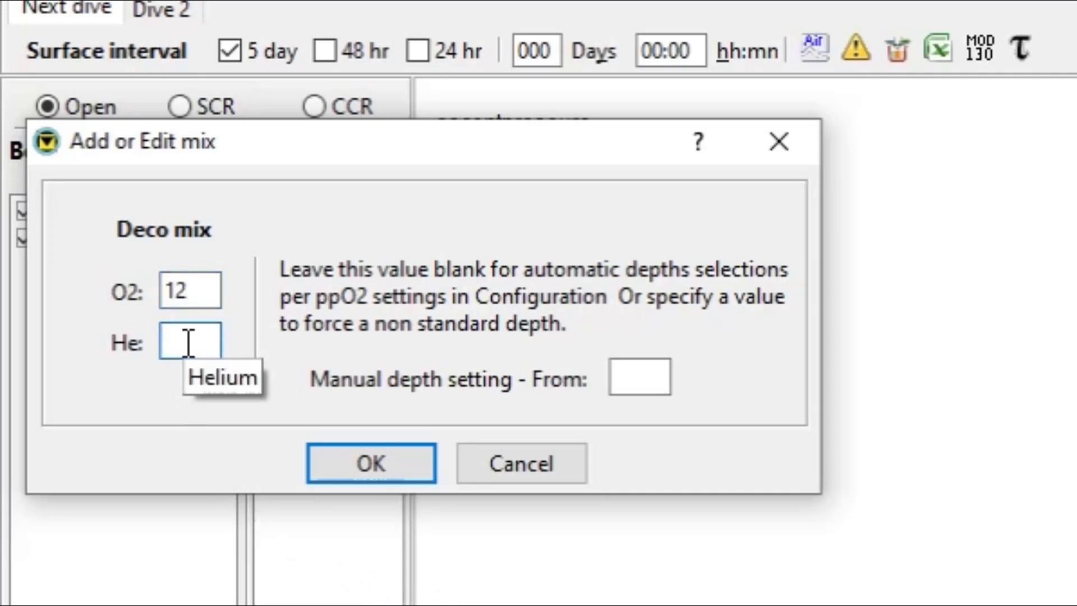
{"action": "type", "text": "51"}
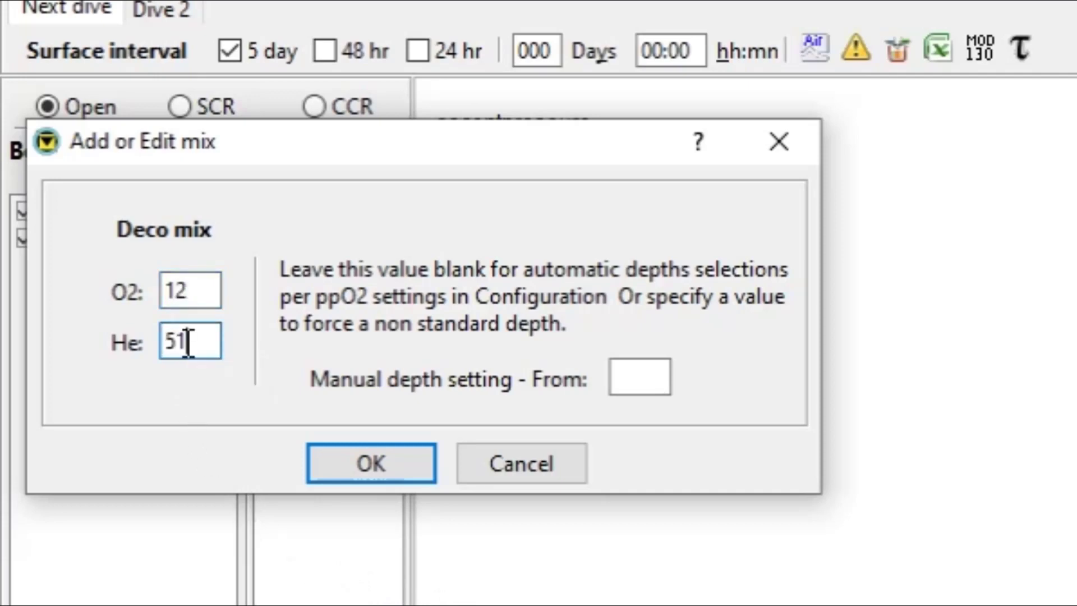
{"action": "left_click", "coordinate": [657, 377]}
{"action": "type", "text": "3"}
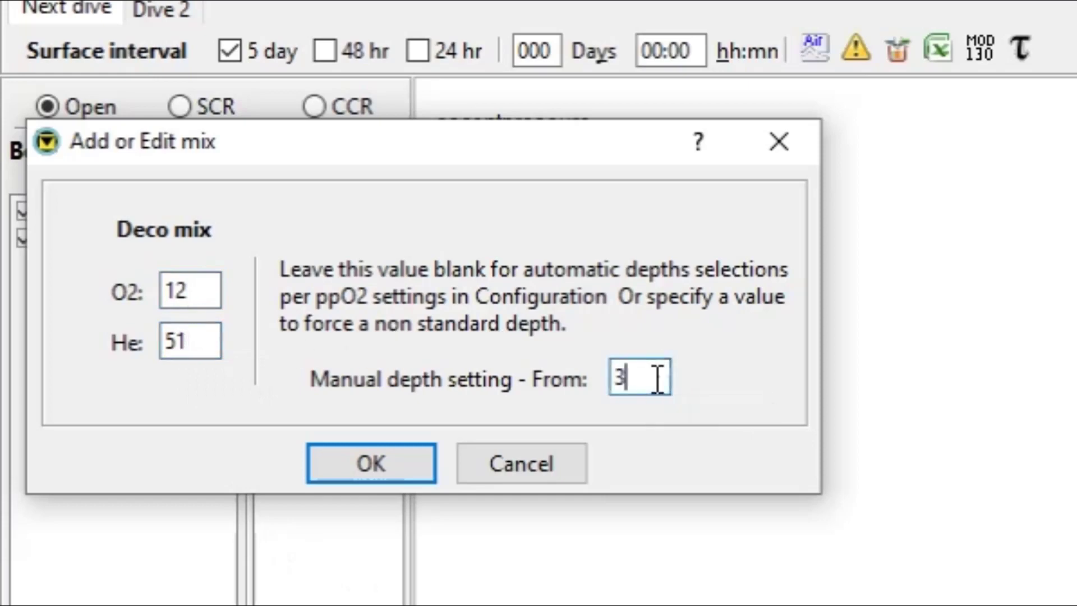
{"action": "type", "text": "00"}
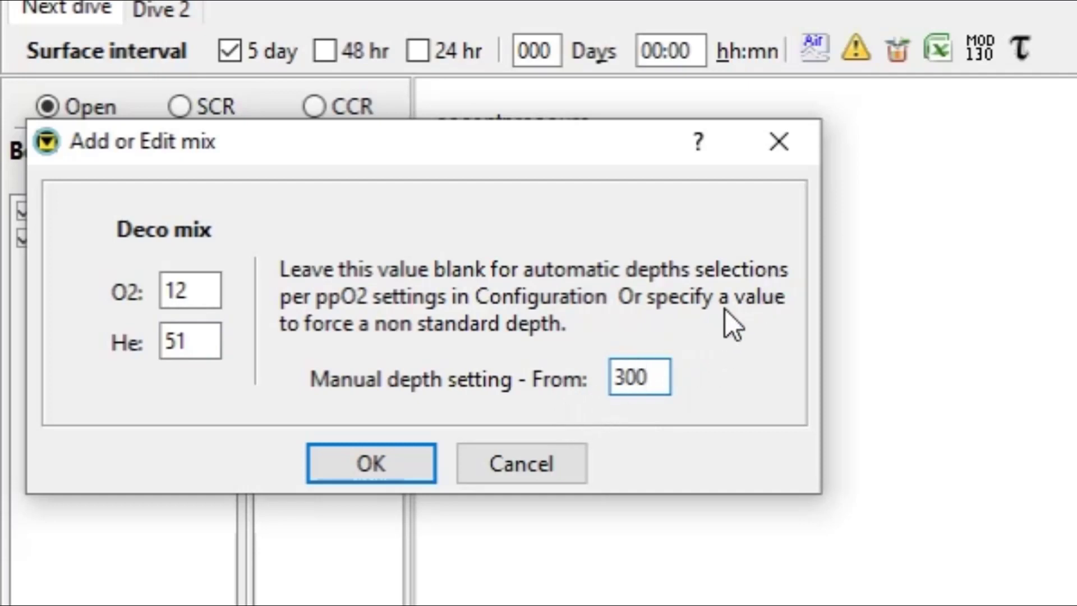
{"action": "left_click", "coordinate": [389, 465]}
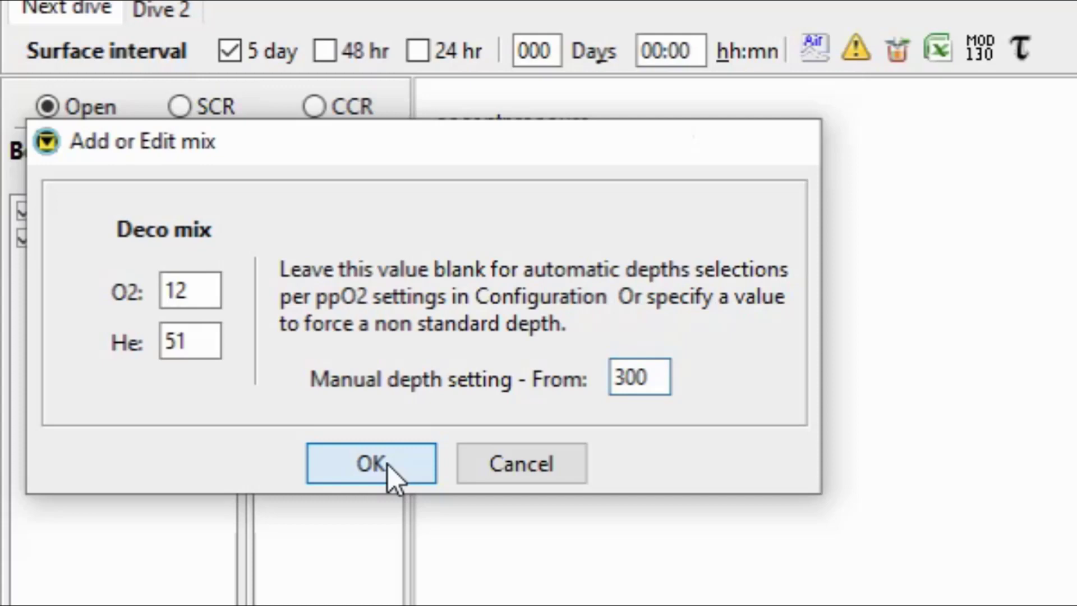
Confirm the 12/51 deco mix at 300 ft and scroll the plan to the gas totals
{"action": "left_click", "coordinate": [388, 464]}
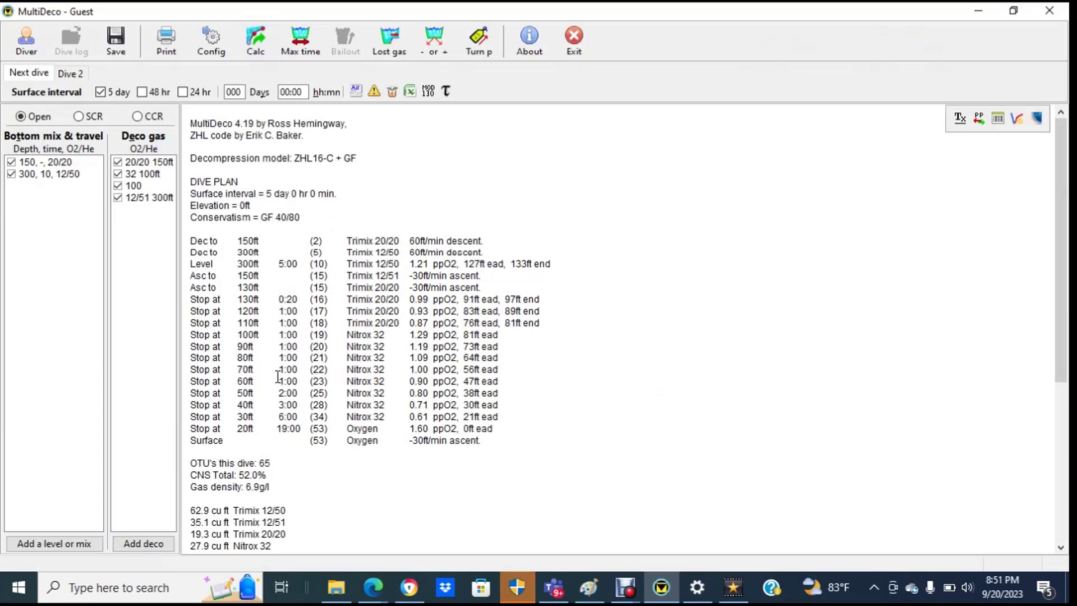
{"action": "scroll", "coordinate": [287, 388], "scroll_direction": "down", "scroll_amount": 3}
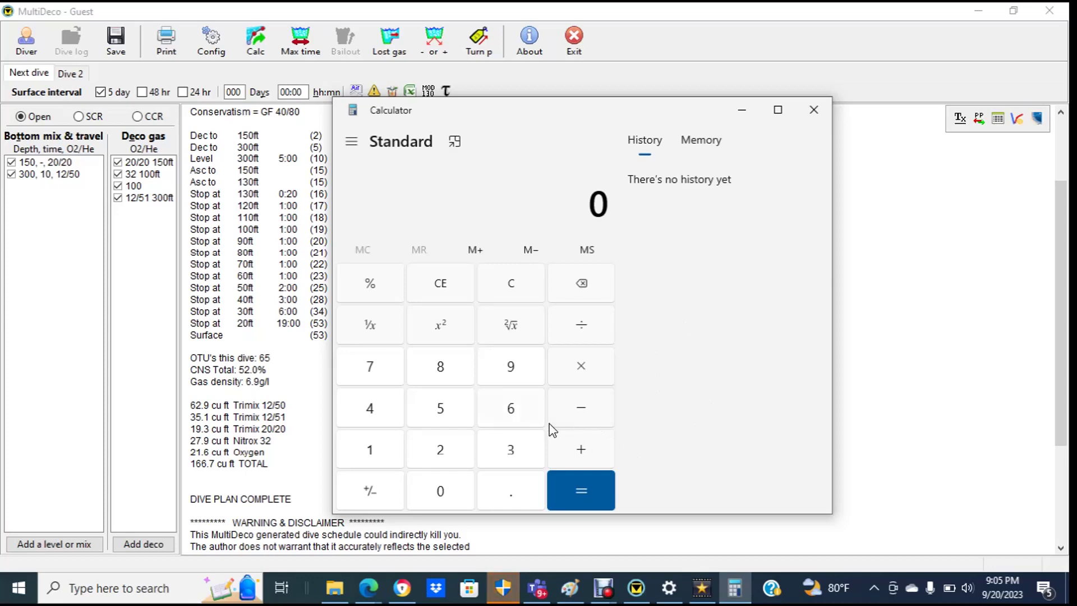
Divide the 35.1 cu ft gas volume by 160 in Calculator, giving 0.219375
{"action": "left_click", "coordinate": [496, 440]}
{"action": "left_click", "coordinate": [440, 408]}
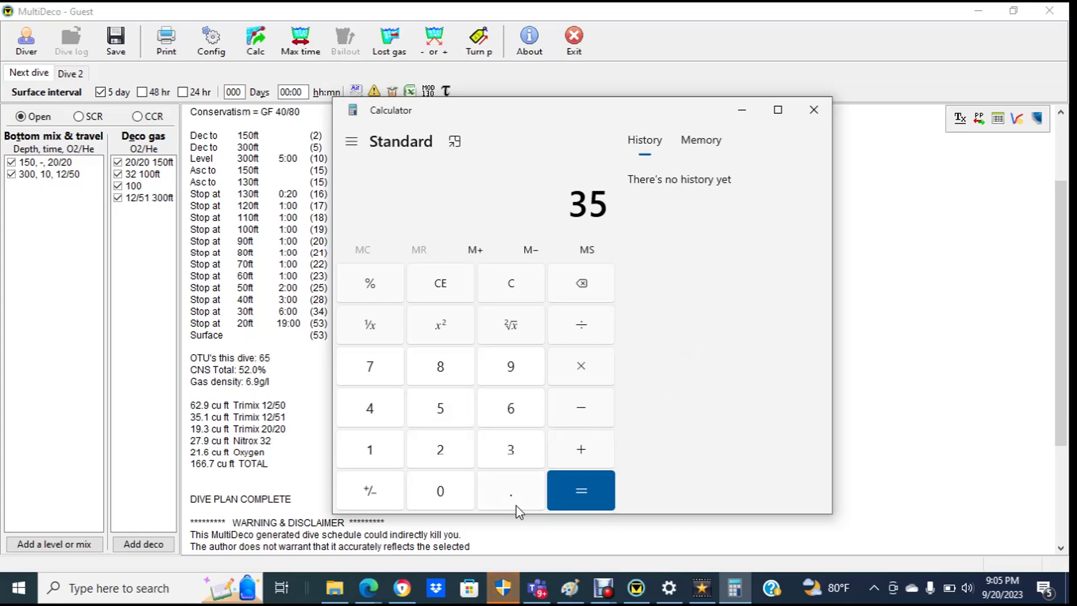
{"action": "left_click", "coordinate": [511, 495]}
{"action": "left_click", "coordinate": [368, 455]}
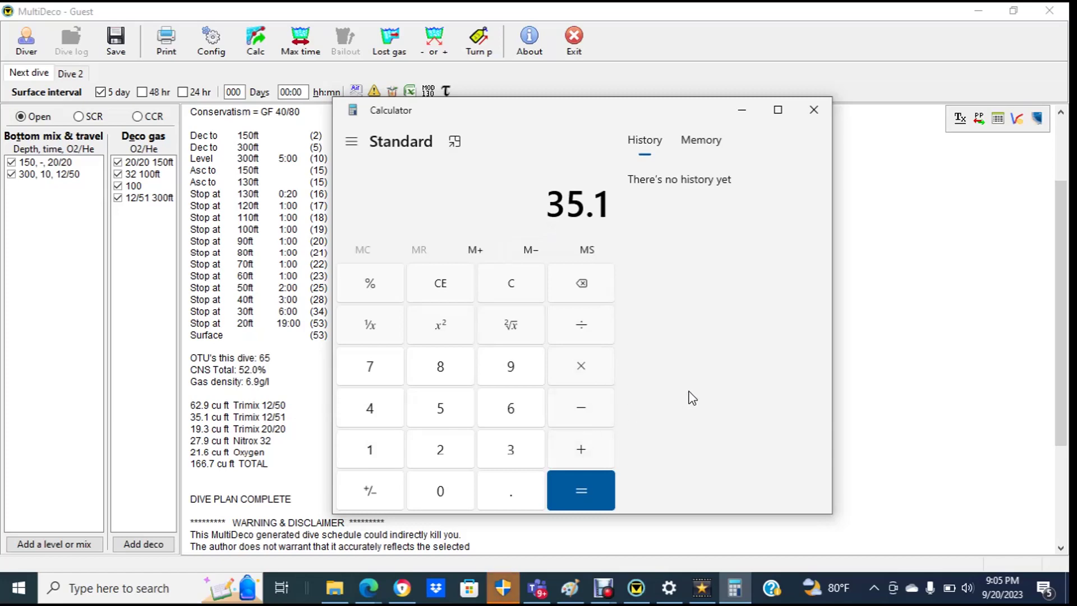
{"action": "left_click", "coordinate": [580, 328]}
{"action": "left_click", "coordinate": [385, 450]}
{"action": "left_click", "coordinate": [497, 416]}
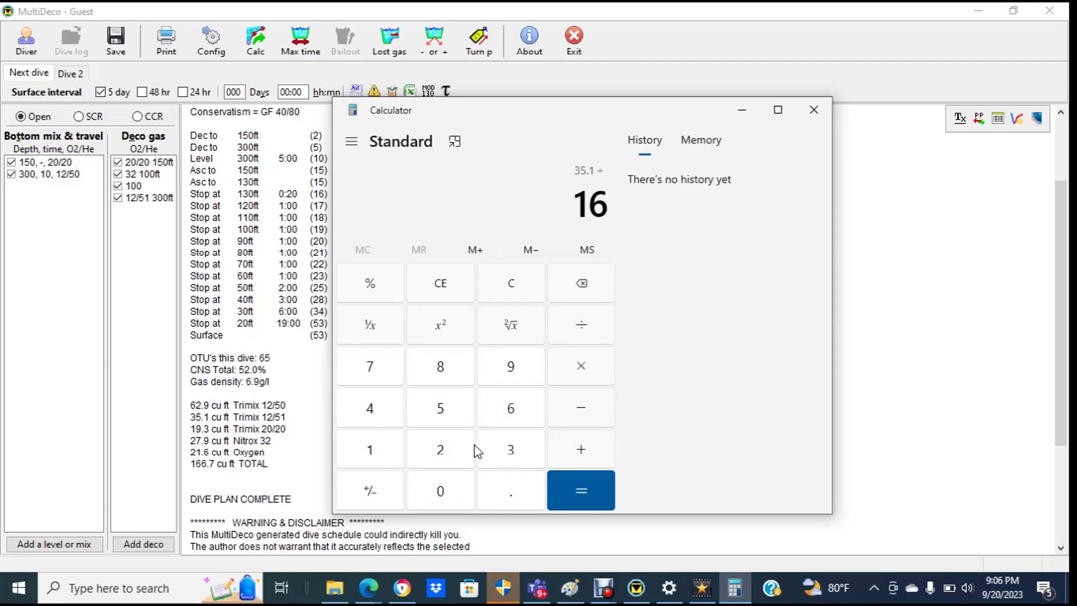
{"action": "left_click", "coordinate": [443, 490]}
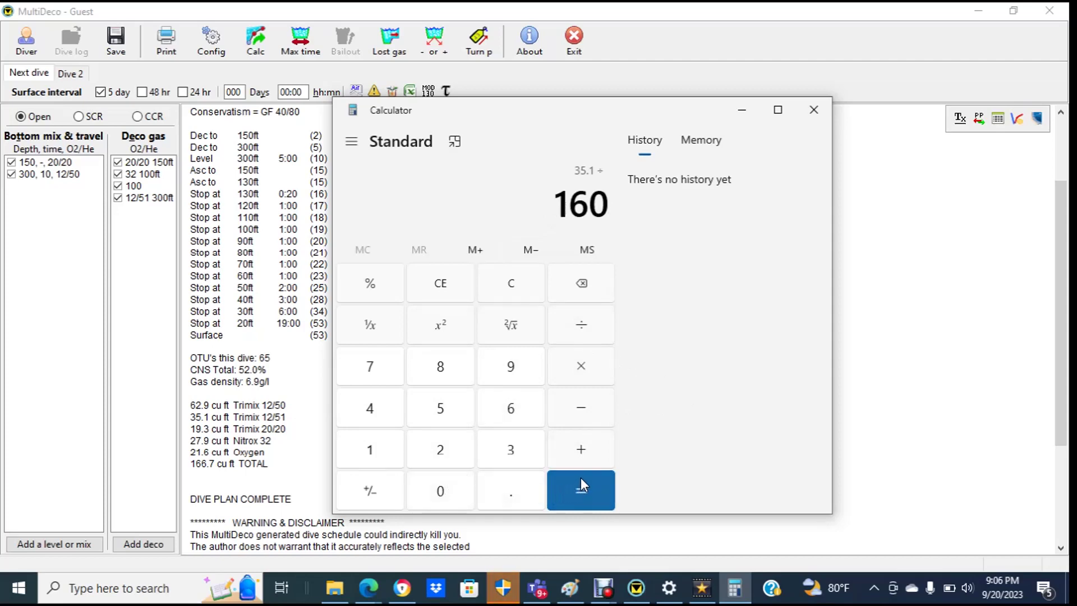
{"action": "left_click", "coordinate": [580, 370]}
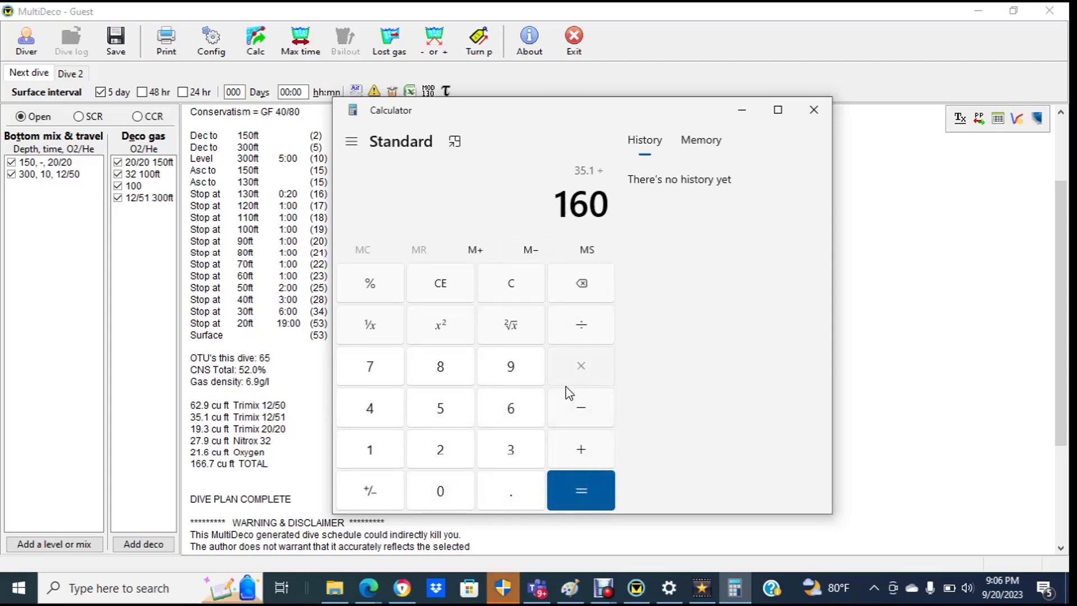
Multiply 0.219375 by 3000 to get 658.125
{"action": "left_click", "coordinate": [528, 447]}
{"action": "double_click", "coordinate": [445, 497]}
{"action": "left_click", "coordinate": [444, 497]}
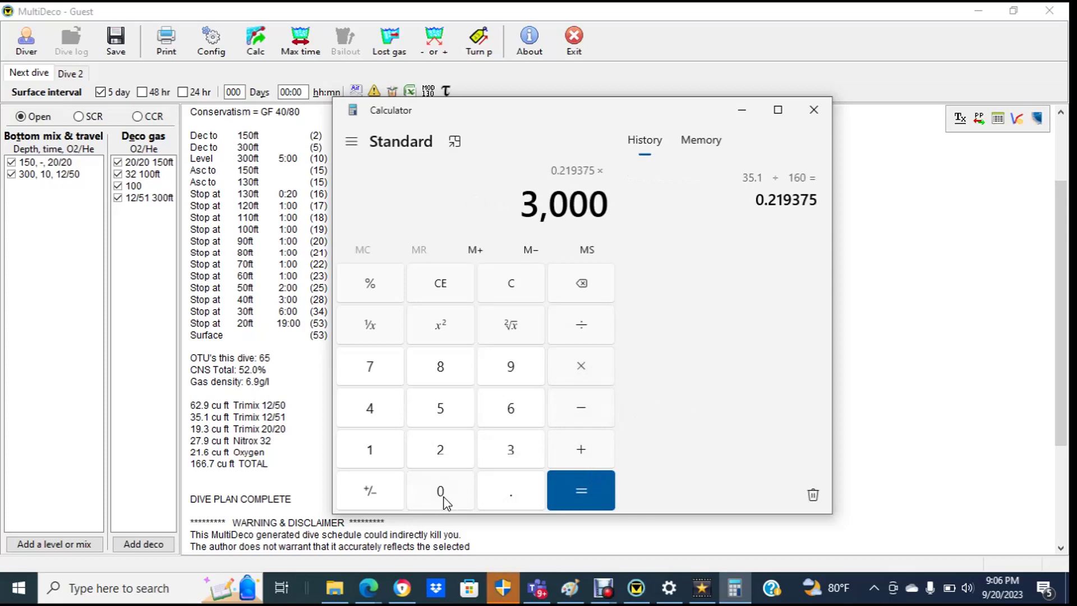
{"action": "left_click", "coordinate": [581, 490]}
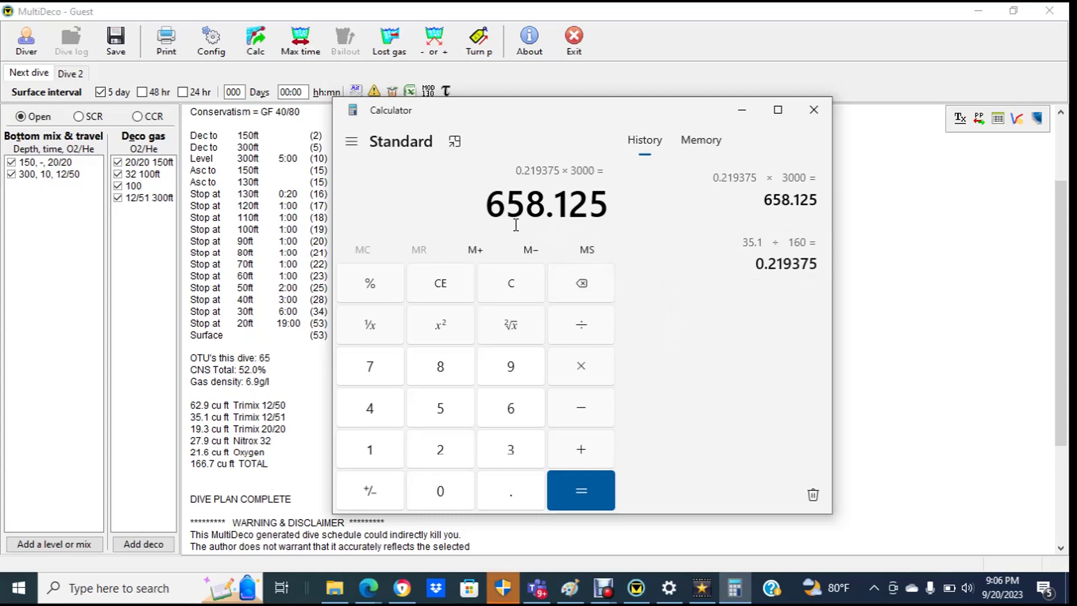
Add 1000 to 658.125 in Calculator, giving 1,658.125
{"action": "left_click", "coordinate": [588, 456]}
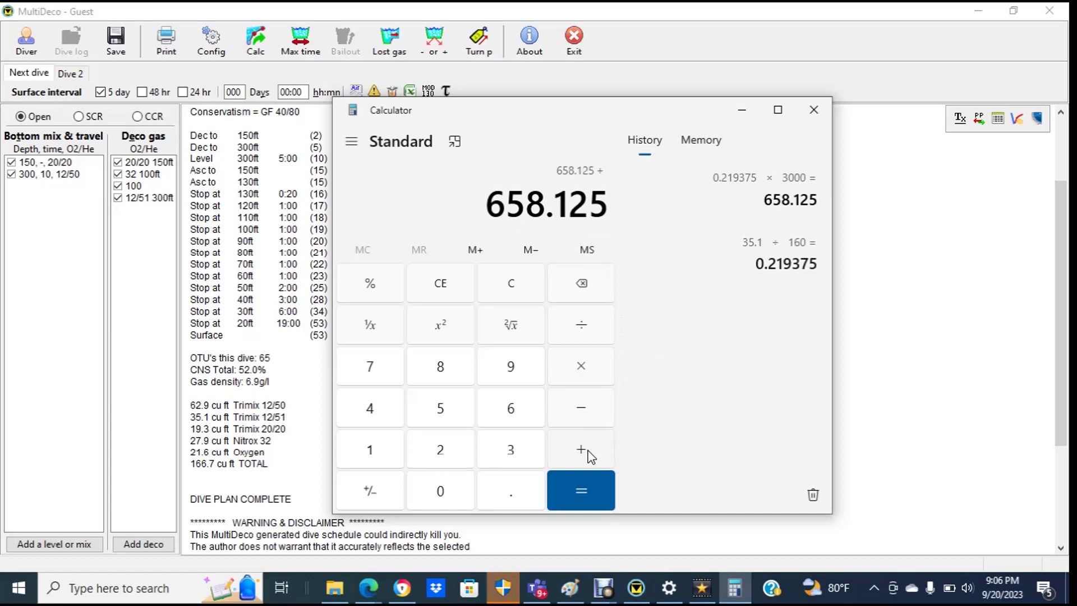
{"action": "left_click", "coordinate": [381, 466]}
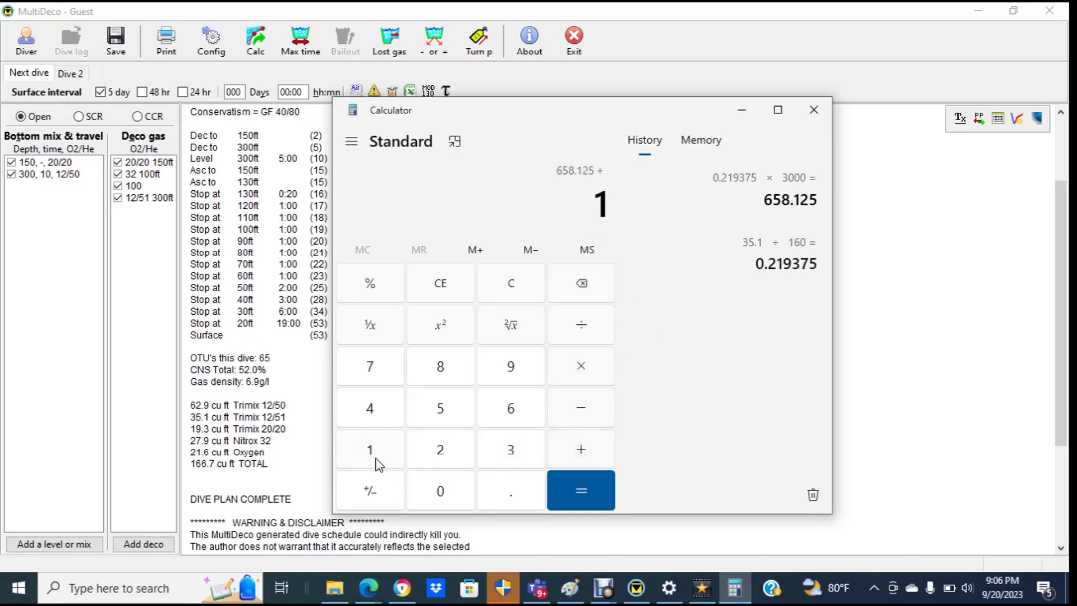
{"action": "double_click", "coordinate": [442, 500]}
{"action": "left_click", "coordinate": [443, 498]}
{"action": "left_click", "coordinate": [585, 490]}
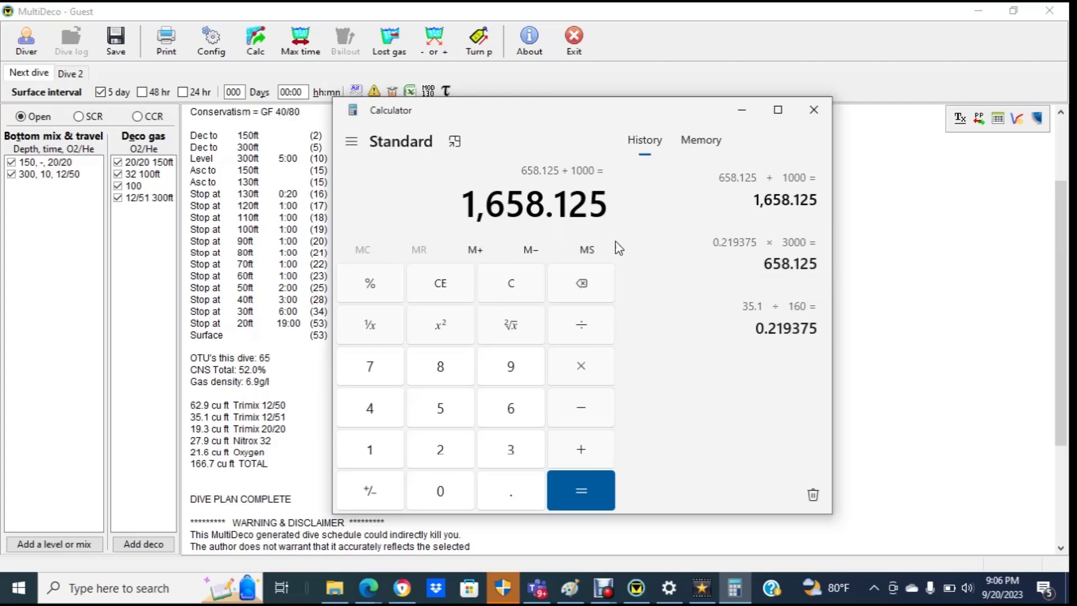
Switch back to MultiDeco's ascentpressure formula showing 3000-(Pa+Pb)
{"action": "key", "text": "alt+Tab"}
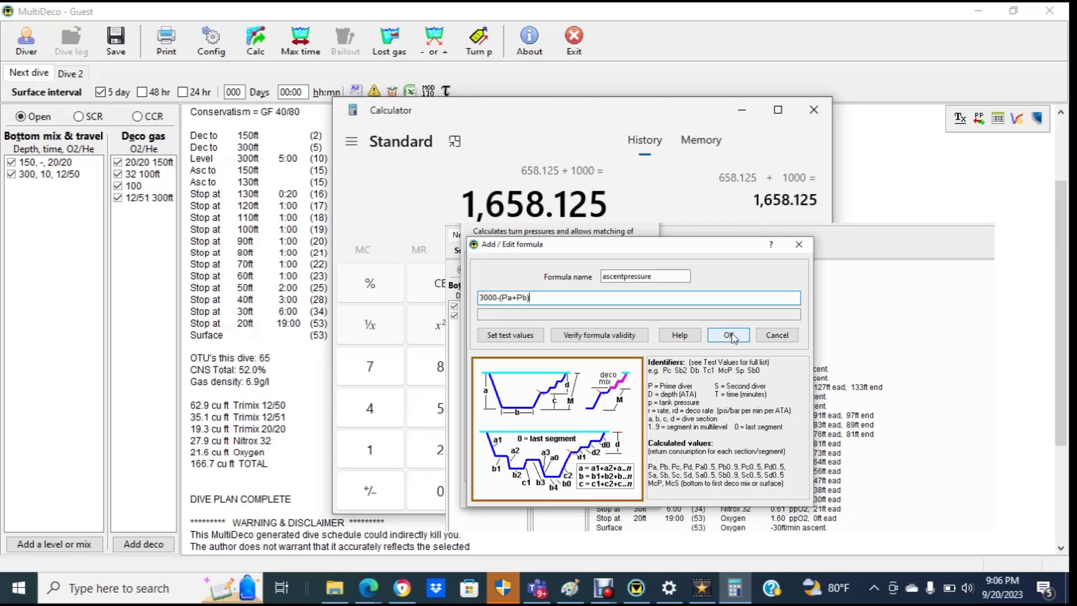